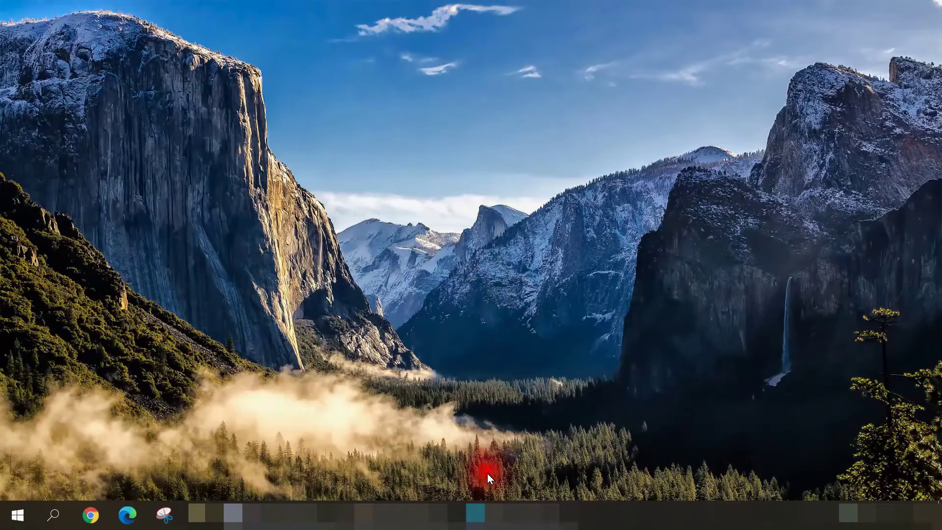
Go to android.com/find in Edge and focus the Google sign-in email field
left_click(494, 511)
type("a")
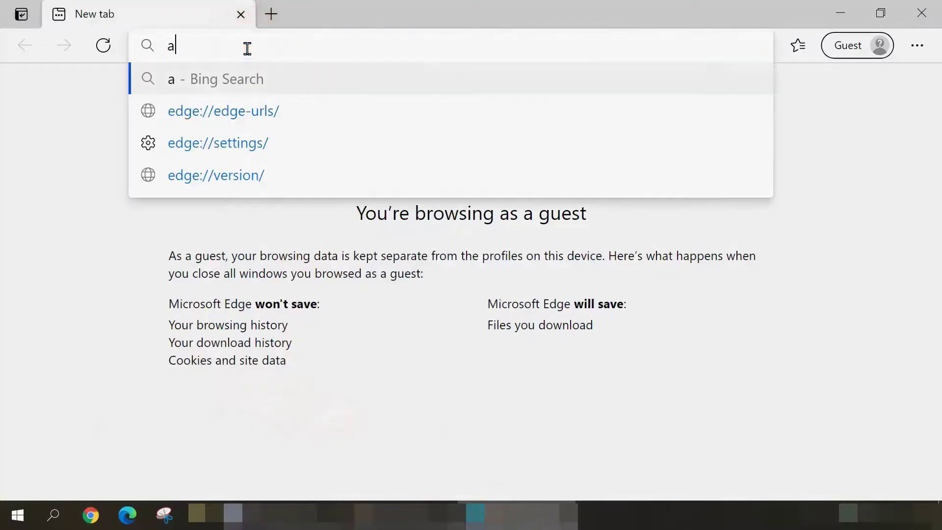
type("ndroi")
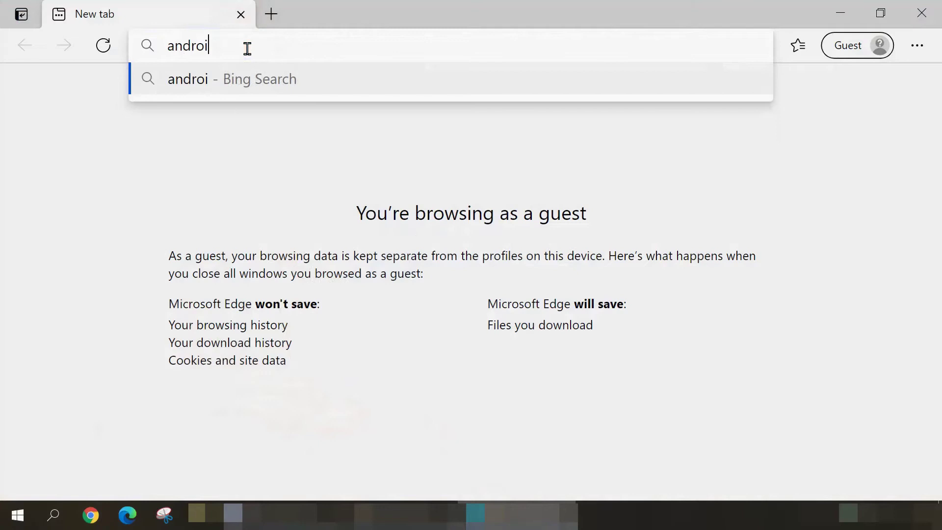
type("d.com")
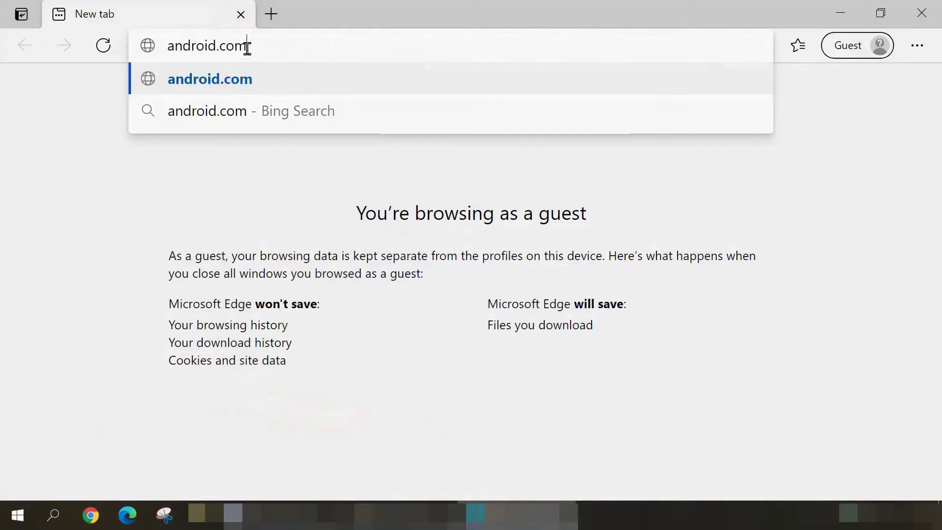
type("/find")
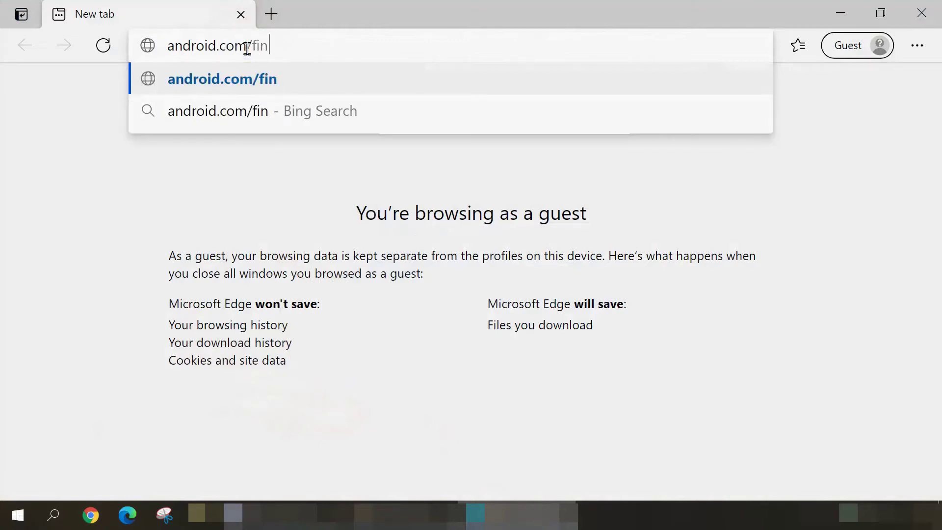
key("Return")
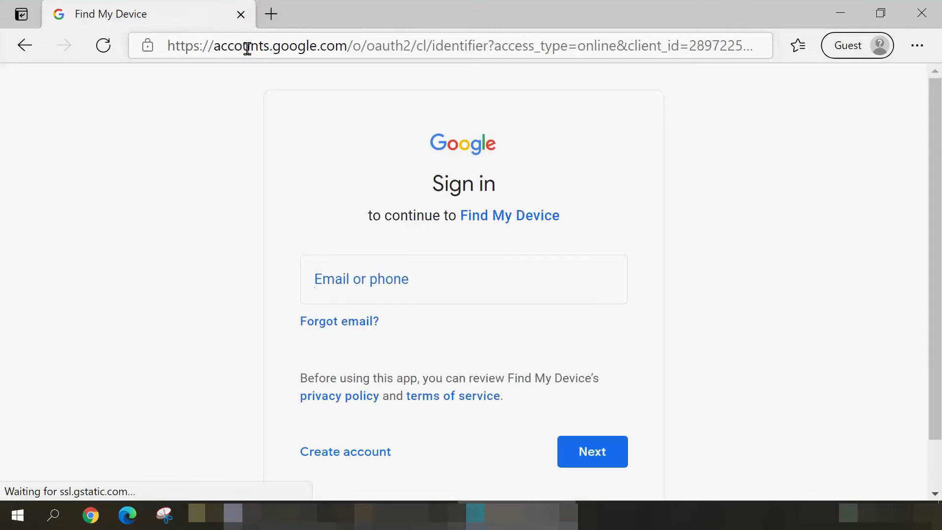
left_click(225, 230)
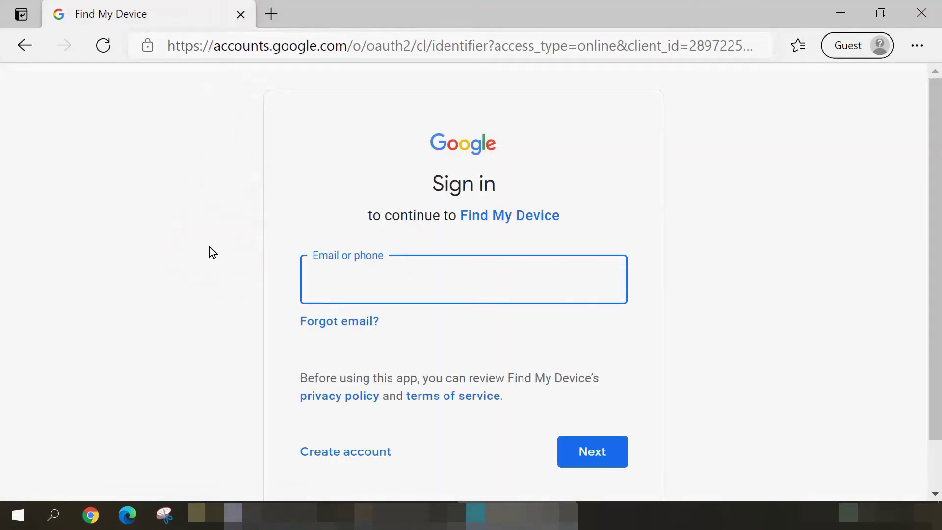
left_click(282, 269)
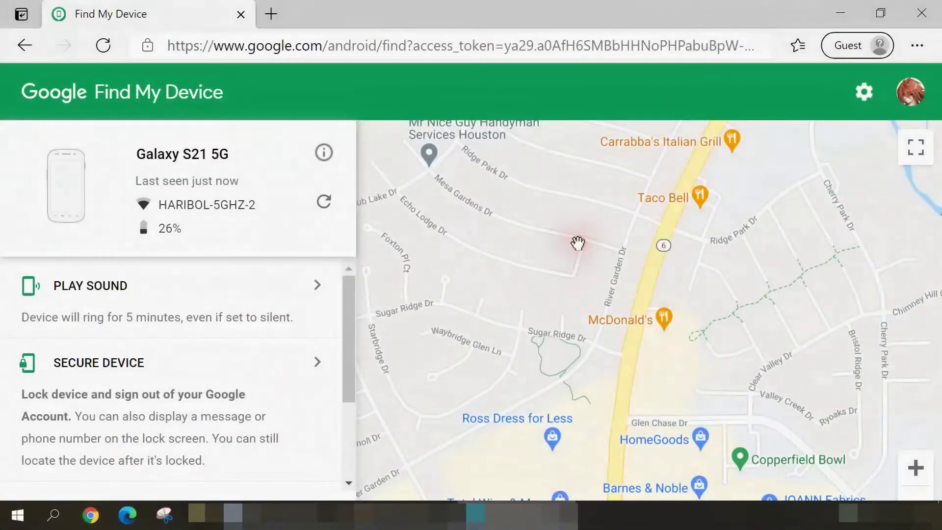
Finish signing in, zoom the map onto the Galaxy S21 5G near Copper Grove, and ring it
left_click(571, 239)
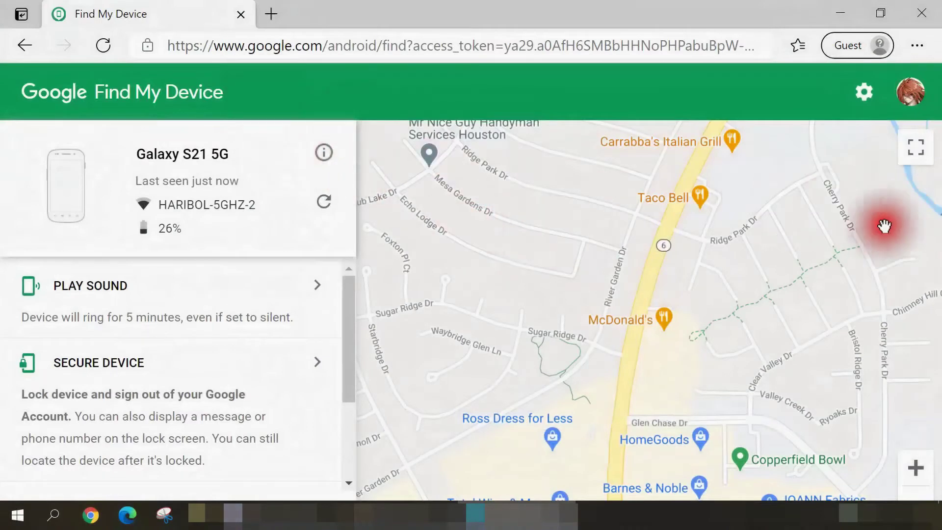
scroll(860, 270, "down", 5)
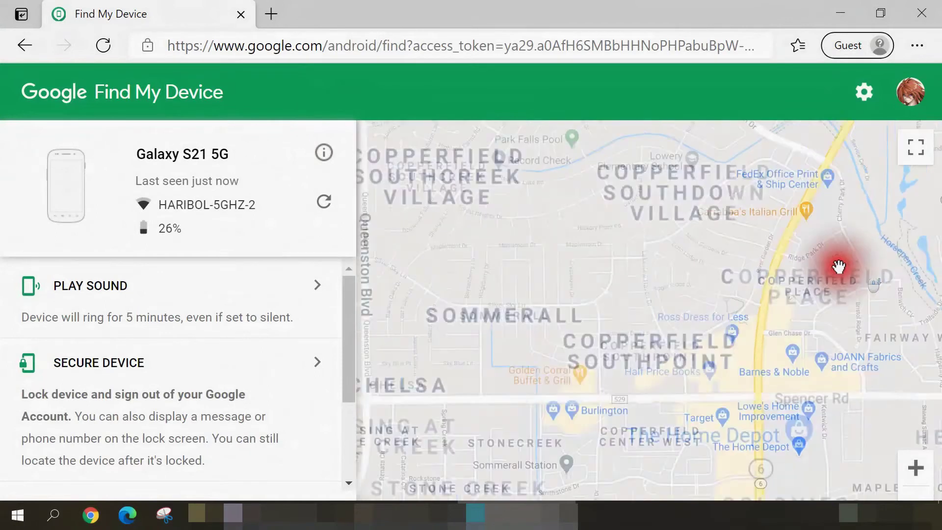
left_click_drag(650, 315, 581, 353)
scroll(619, 329, "up", 3)
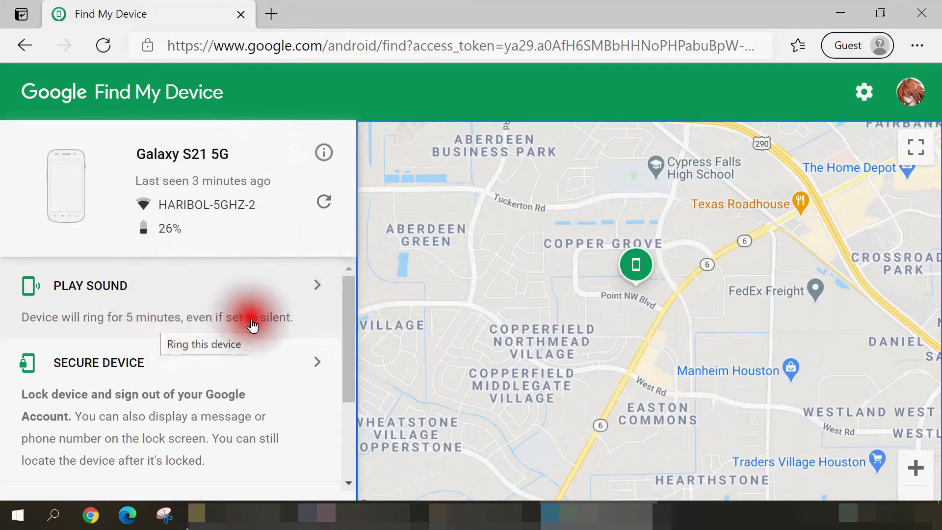
left_click(317, 299)
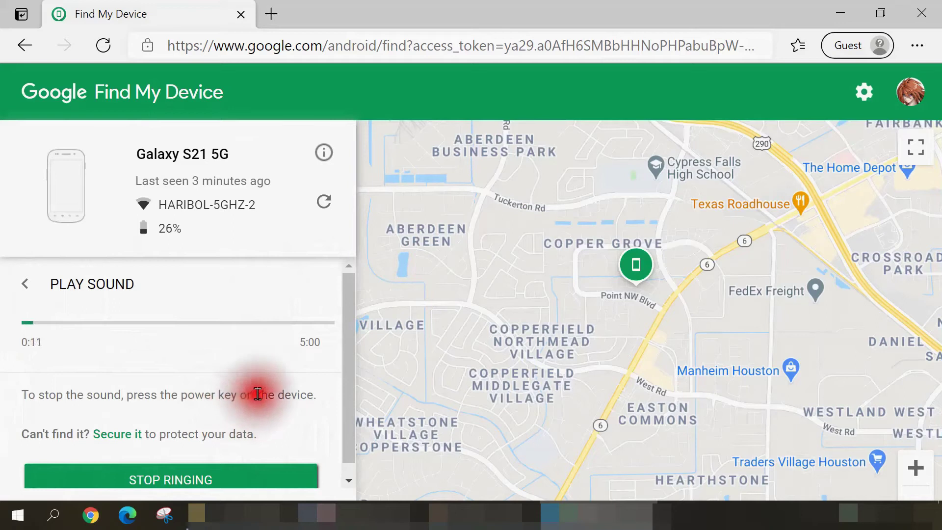
Stop the Galaxy S21 5G from ringing
left_click(209, 476)
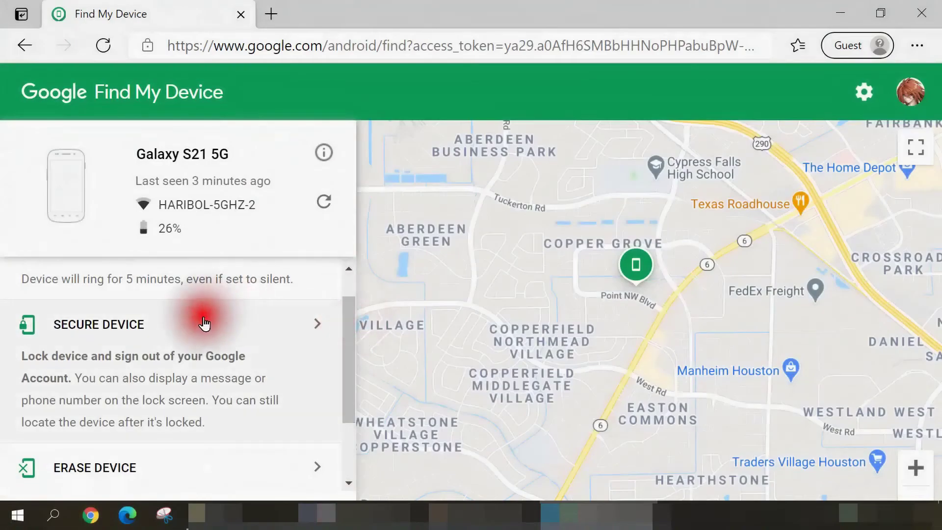
Review the Galaxy S21 5G's secure-device recovery message and phone number, then go to Erase Device
left_click(308, 369)
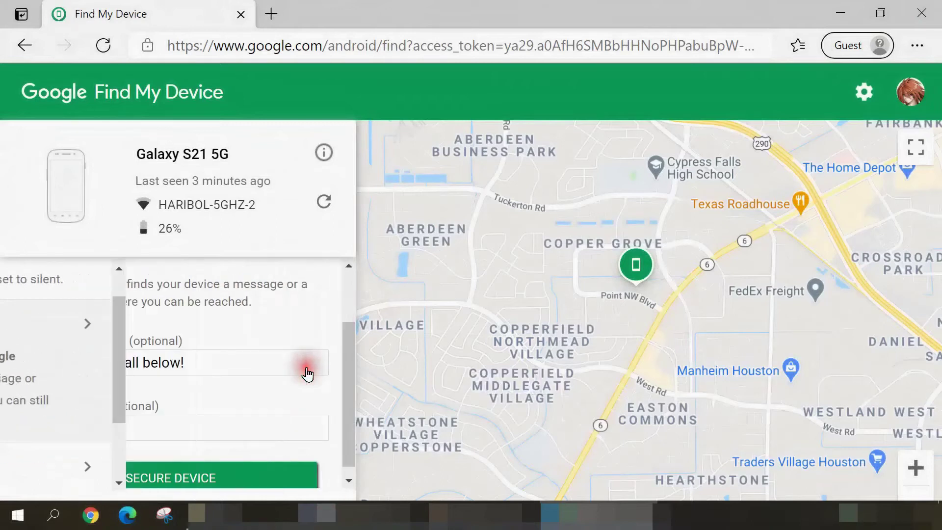
scroll(294, 324, "down", 1)
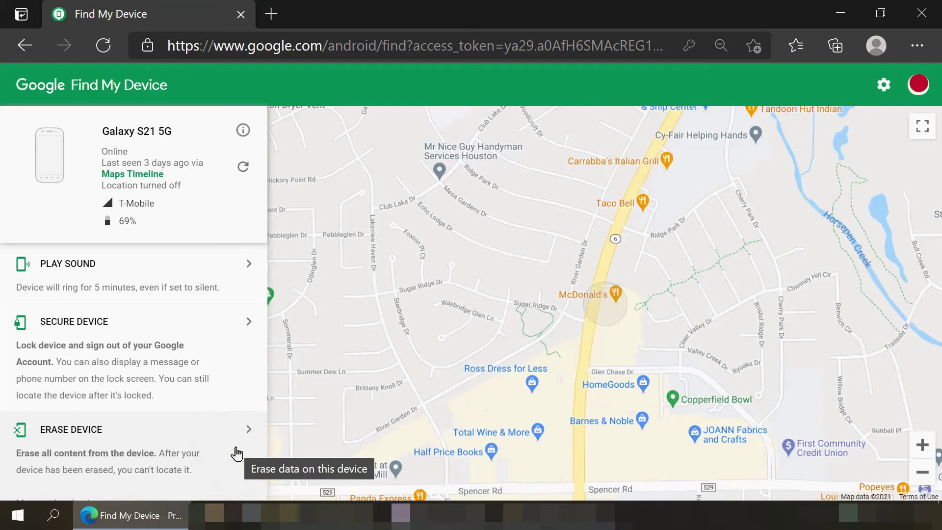
left_click(237, 454)
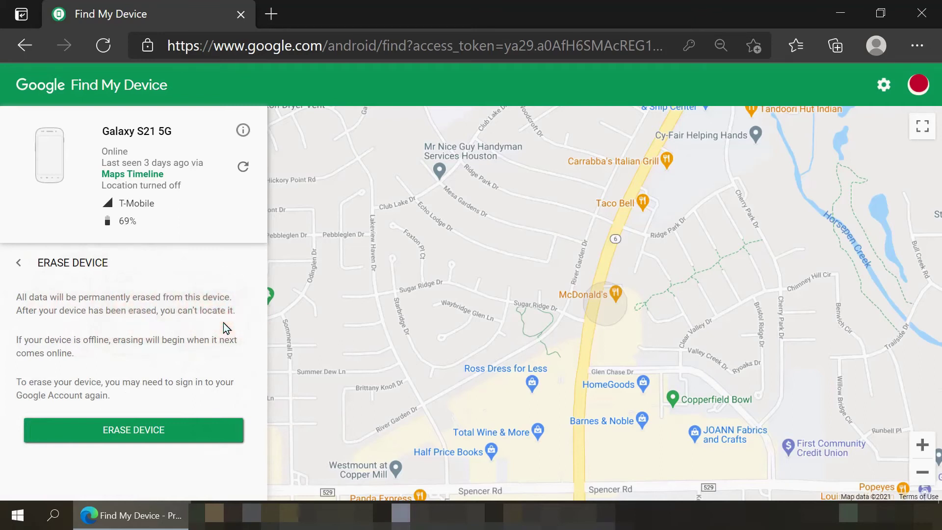
Request erasing the Galaxy S21 5G, re-verify with the account password, then cancel the permanent erase
left_click(133, 435)
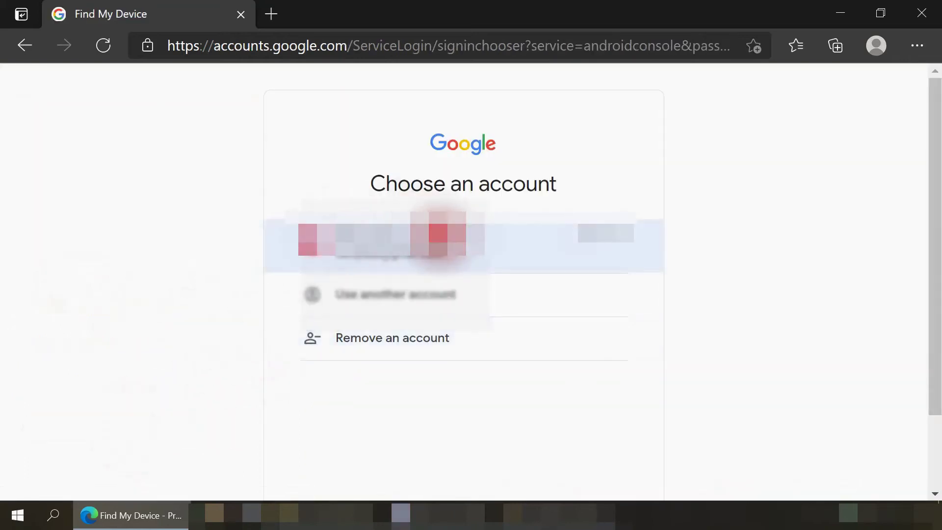
left_click(437, 232)
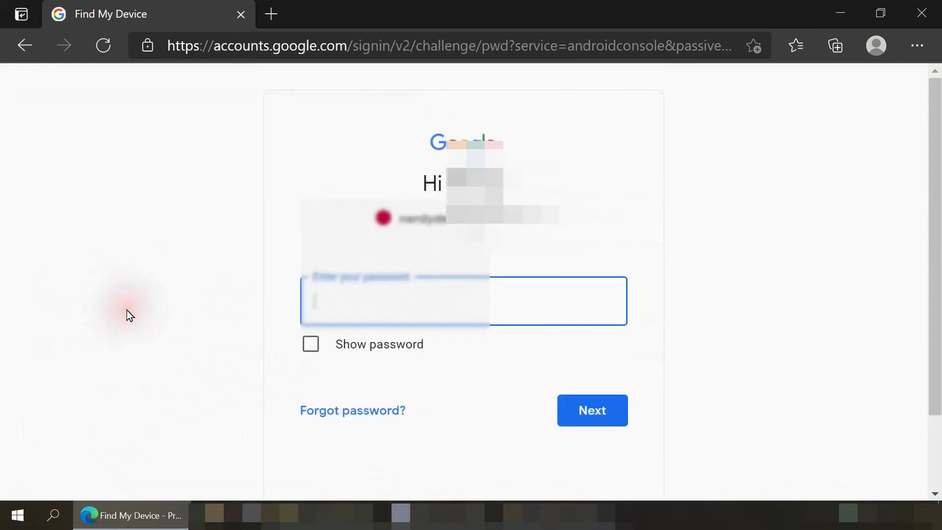
left_click(431, 308)
left_click(431, 308)
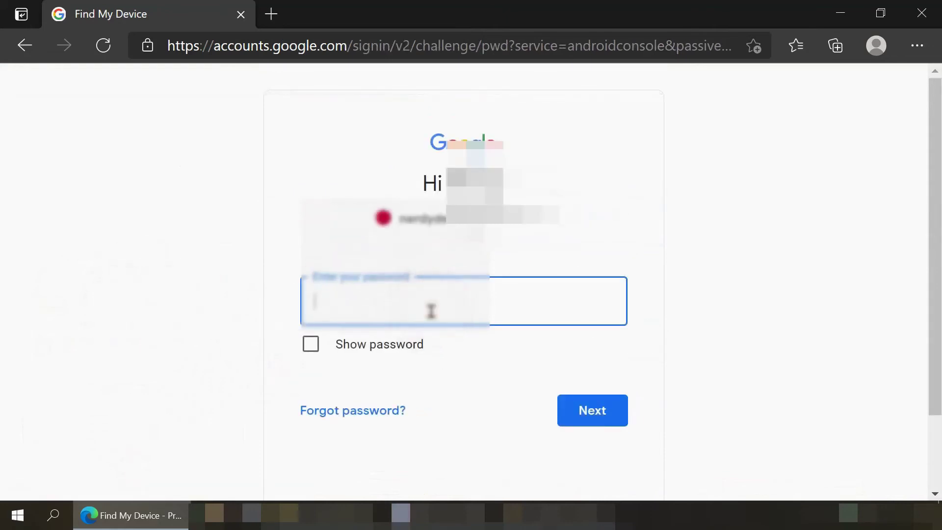
type("•••••••")
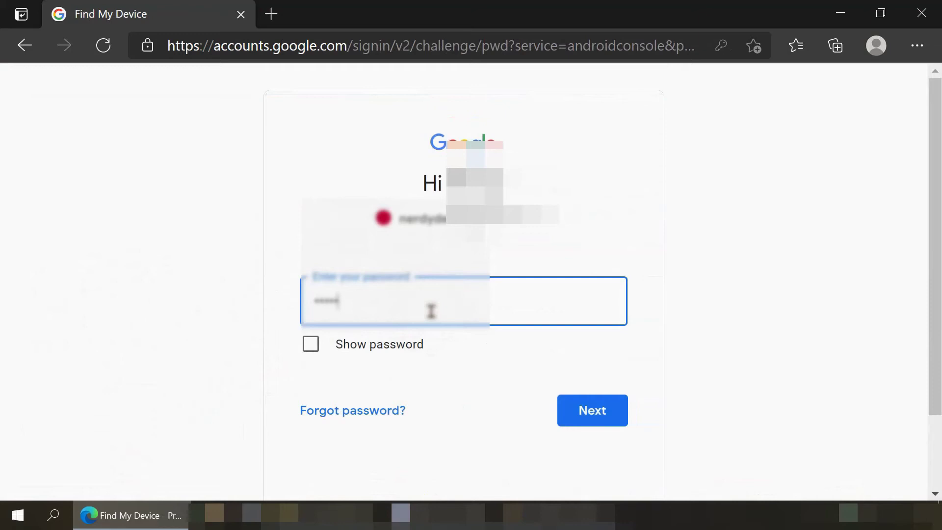
type("••")
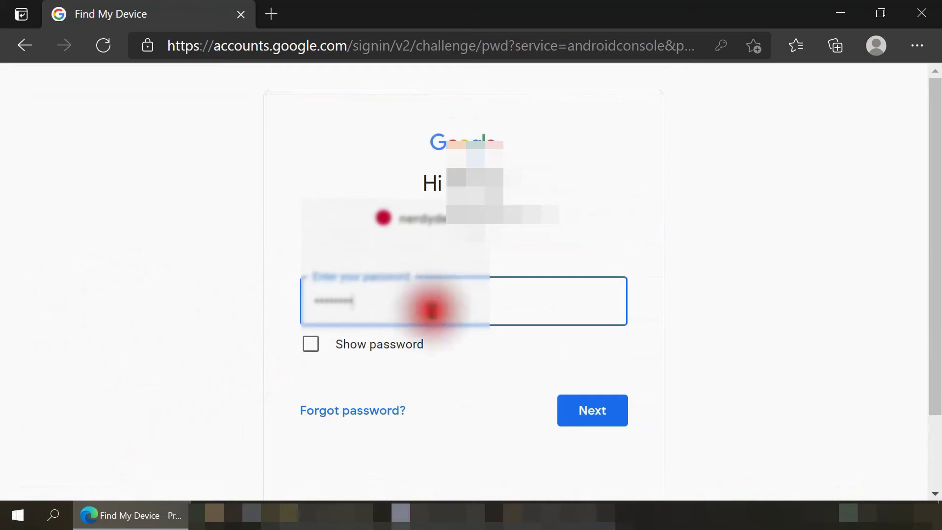
left_click(616, 420)
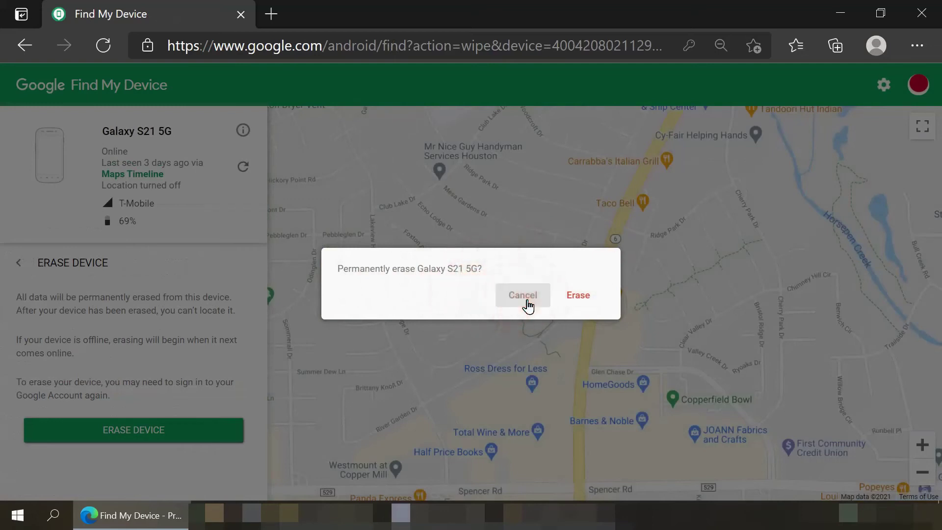
left_click(522, 295)
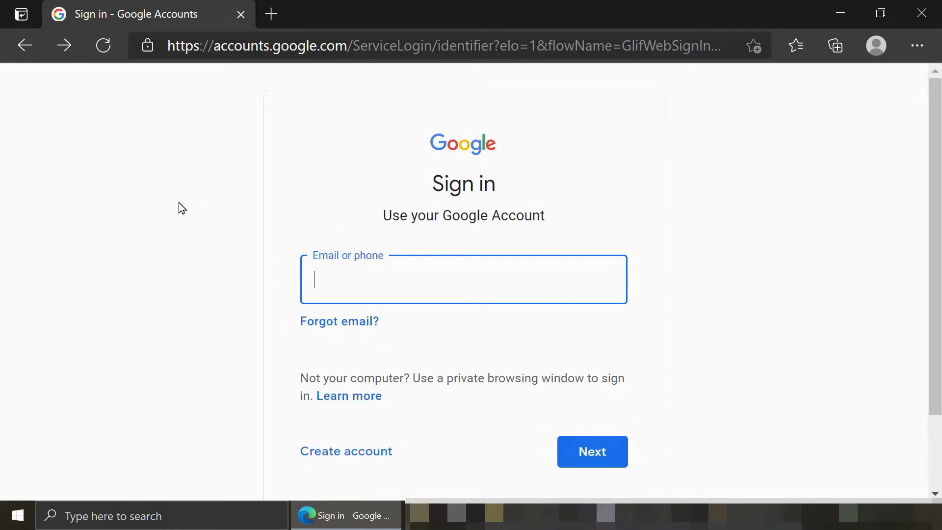
Start signing in with the second Google account's email
left_click(385, 279)
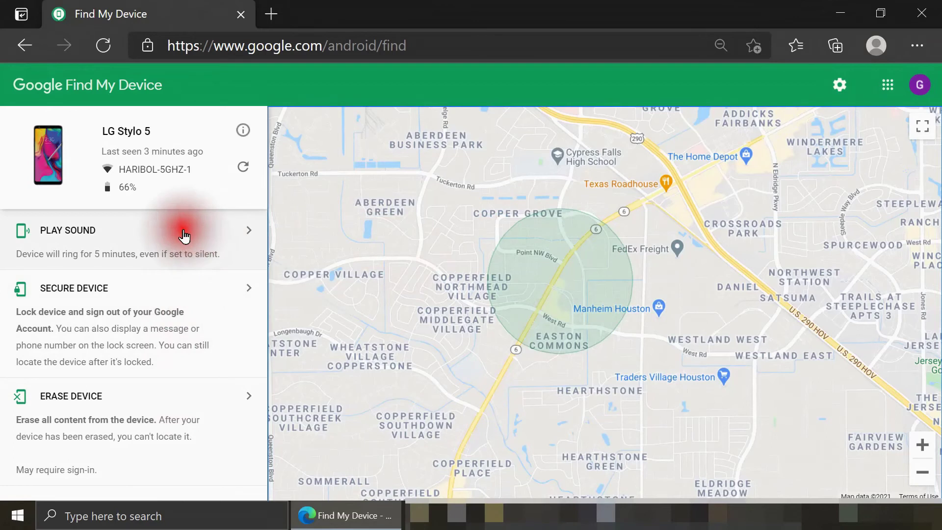
Ring the LG Stylo 5 for a few seconds, then stop the ringing
left_click(232, 259)
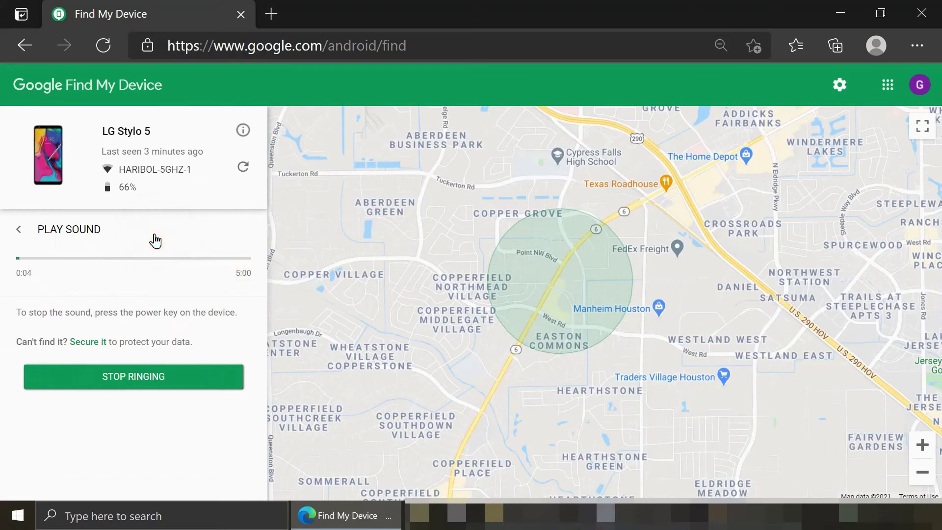
left_click(162, 379)
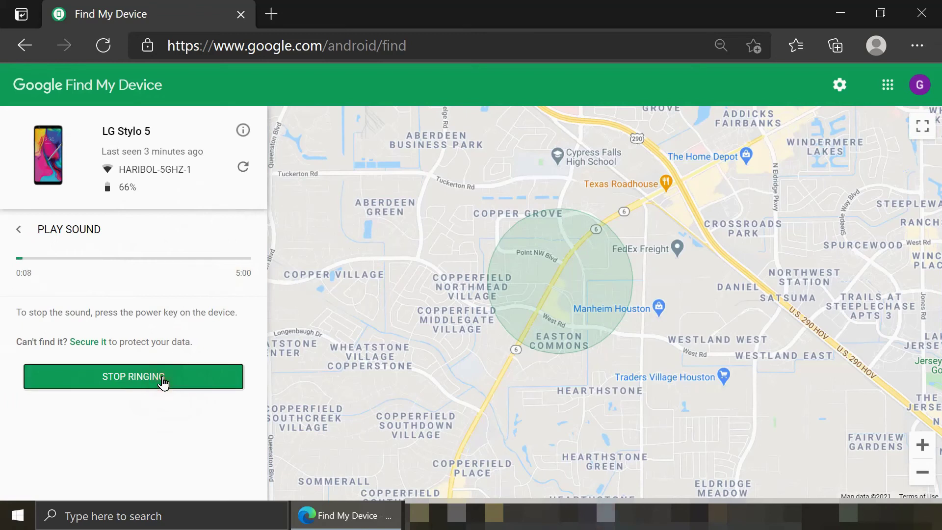
left_click(169, 259)
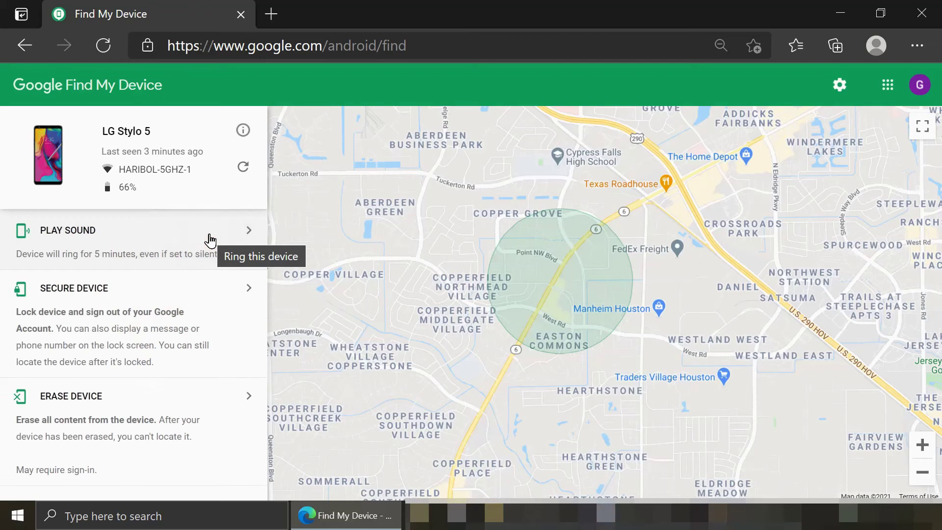
Lock the LG Stylo 5 showing the 'Call me at' message and a contact phone number
left_click(224, 339)
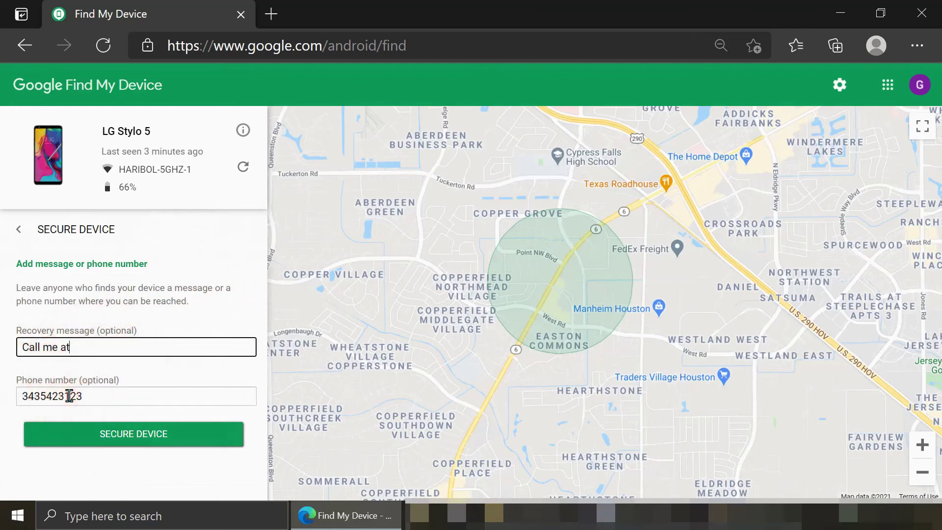
left_click(147, 435)
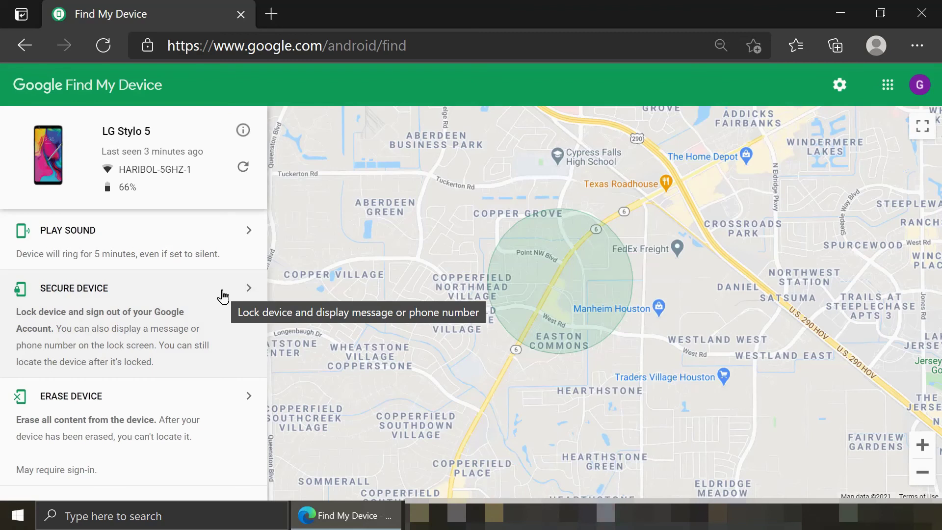
left_click(222, 423)
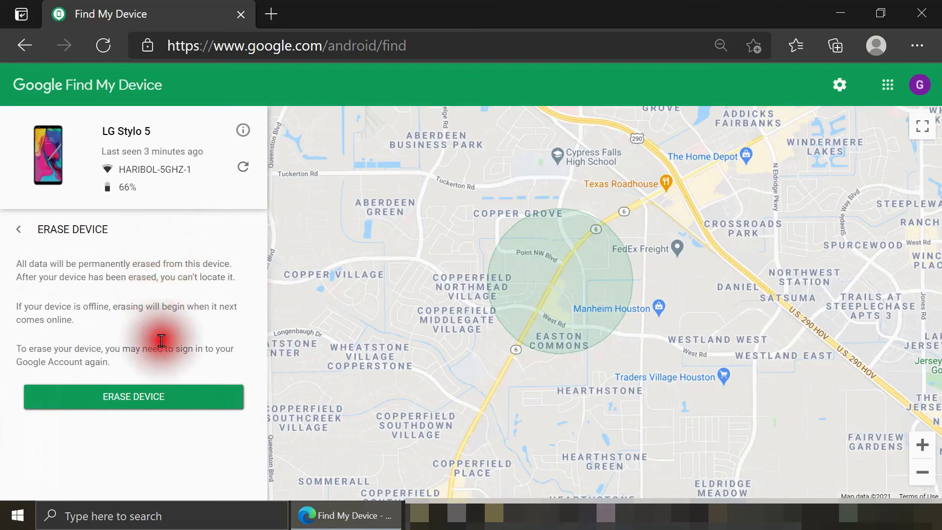
Request erasing the LG Stylo 5, decline Edge's password saving, and re-verify with the account password
left_click(137, 396)
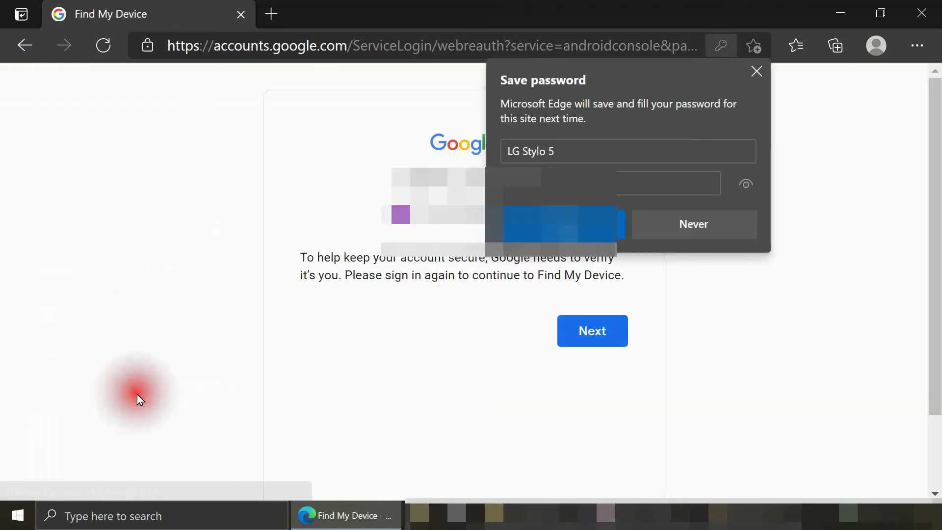
left_click(695, 222)
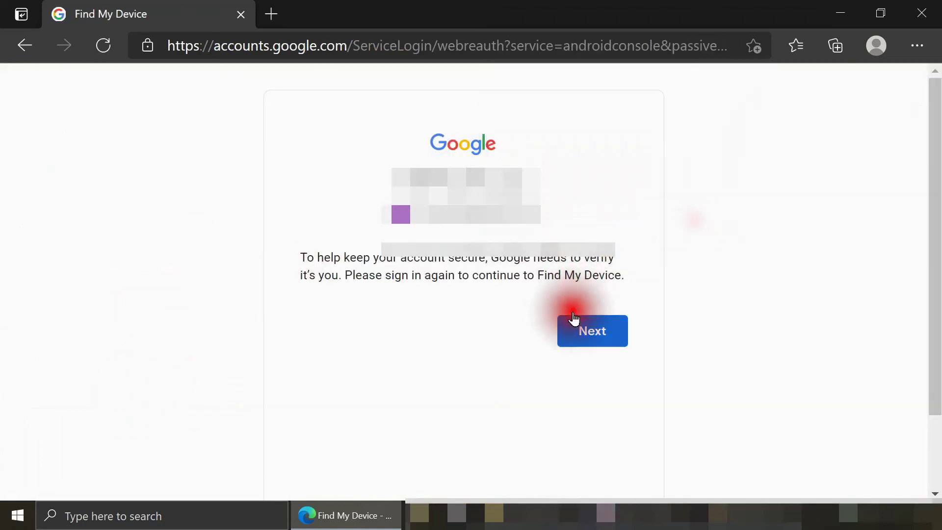
left_click(573, 318)
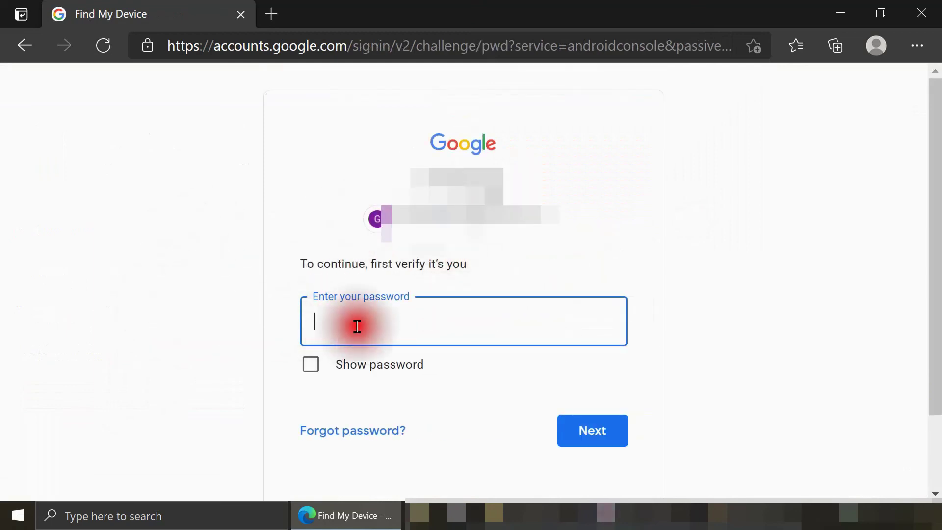
key("ctrl+v")
key("Return")
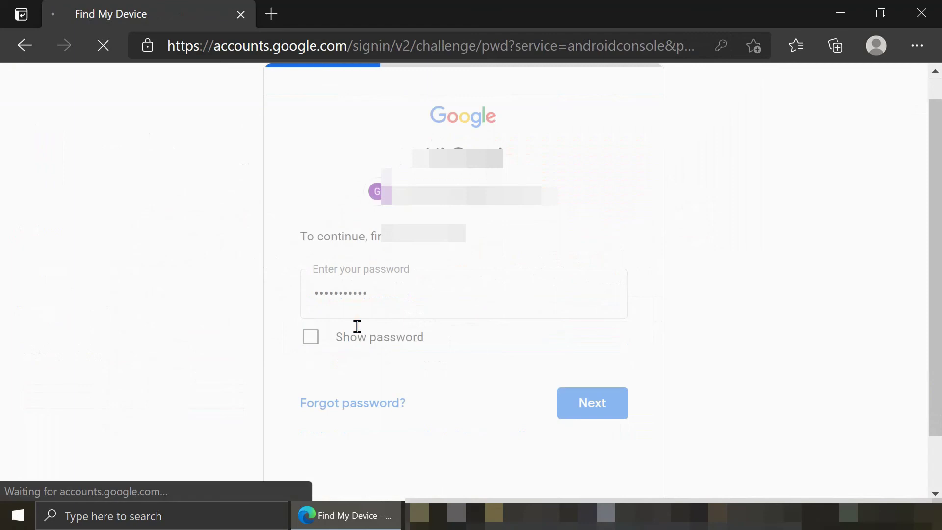
left_click(429, 293)
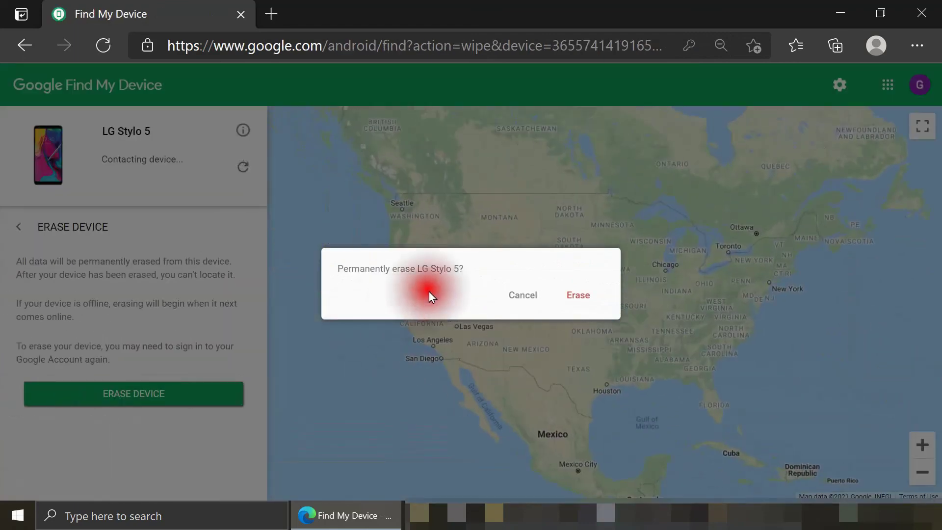
left_click(449, 293)
left_click(449, 295)
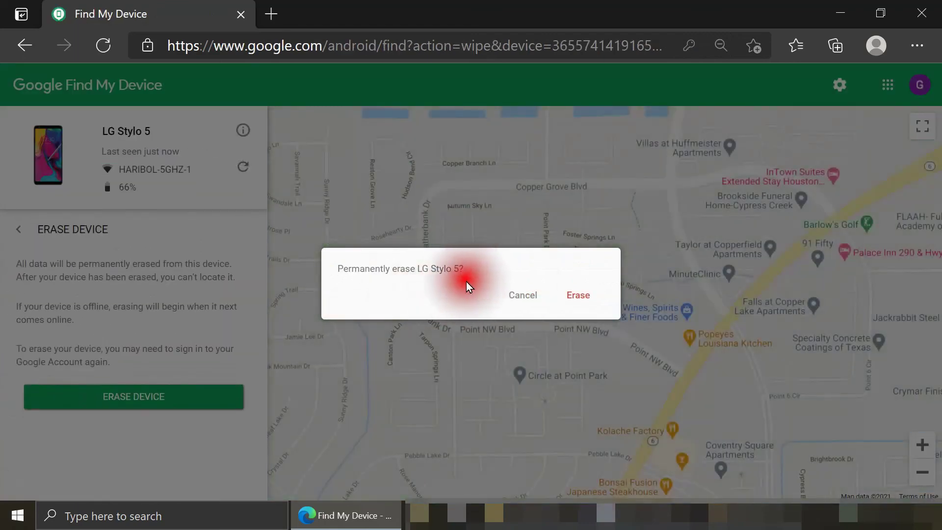